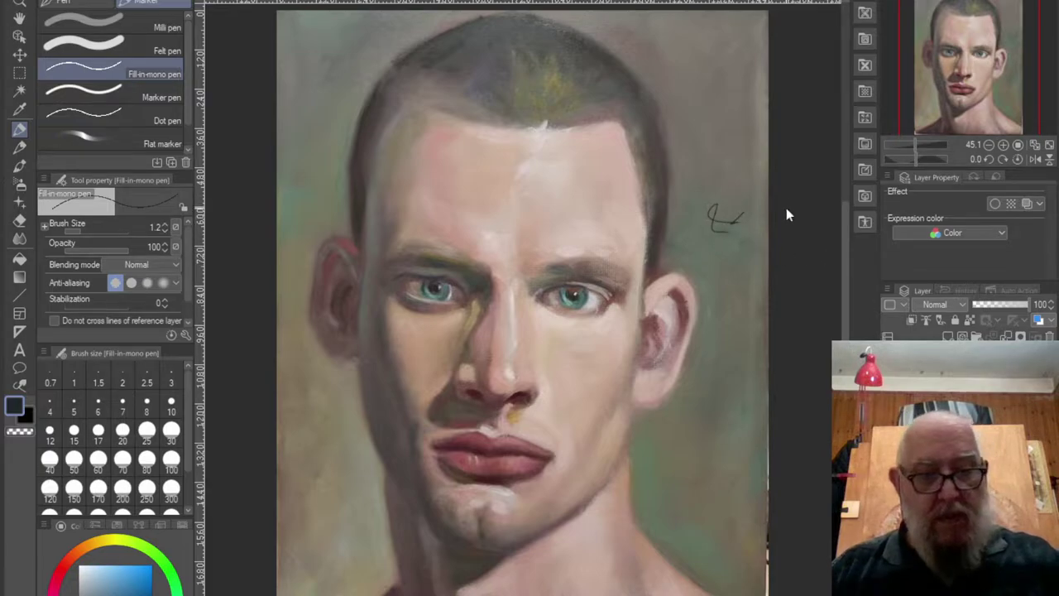
- Undo the scribble beside the head and airbrush a light skin tone sampled from the forehead over it with the Highlight brush
{"action": "key", "text": "ctrl+z"}
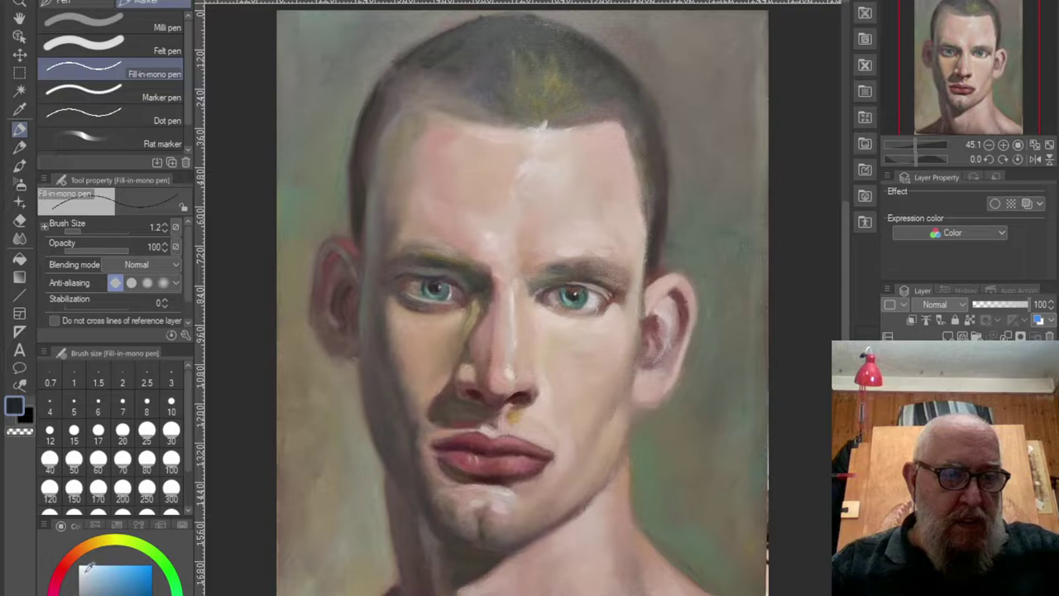
{"action": "left_click", "coordinate": [557, 169], "text": "alt"}
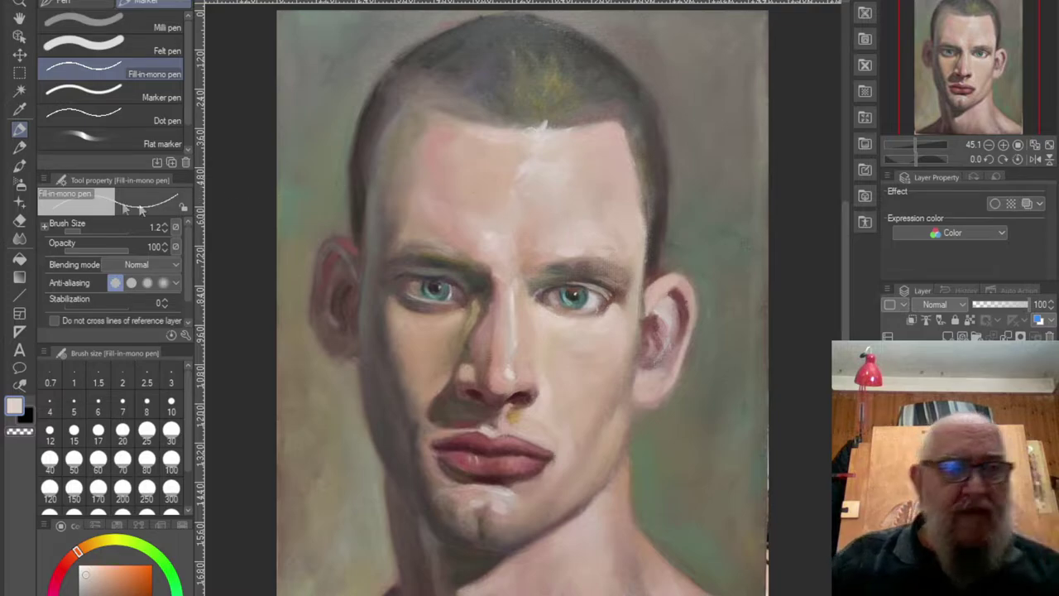
{"action": "left_click", "coordinate": [19, 183]}
{"action": "mouse_move", "coordinate": [450, 219]}
{"action": "left_mouse_down"}
{"action": "mouse_move", "coordinate": [568, 189]}
{"action": "mouse_move", "coordinate": [573, 208]}
{"action": "left_mouse_up"}
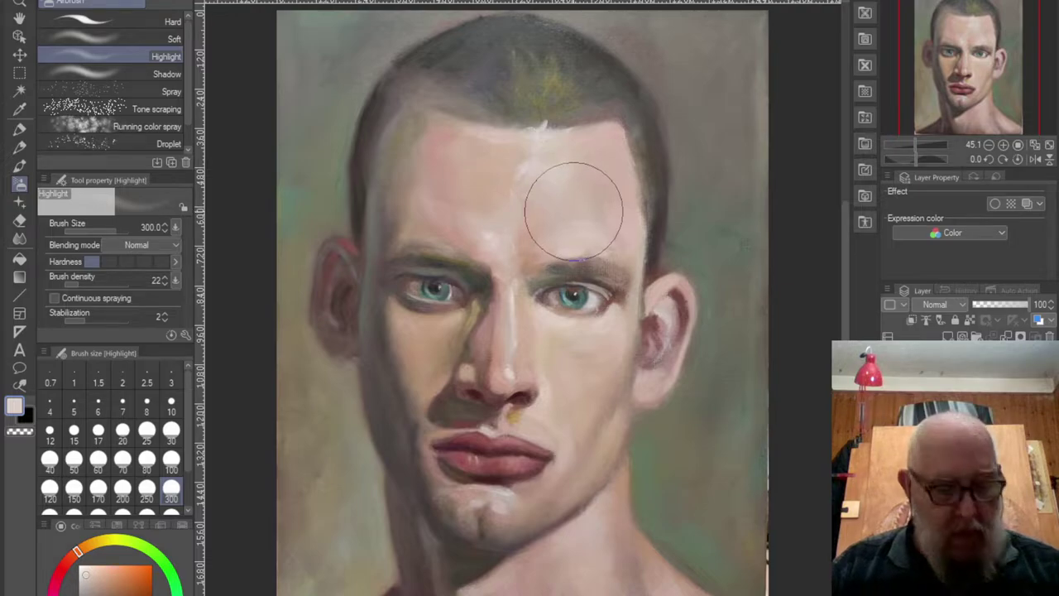
- Reduce the Highlight airbrush size to 150, undo the last highlight stroke and lighten the lit side of the neck below the jaw
{"action": "key", "text": "bracketright"}
{"action": "key", "text": "bracketleft"}
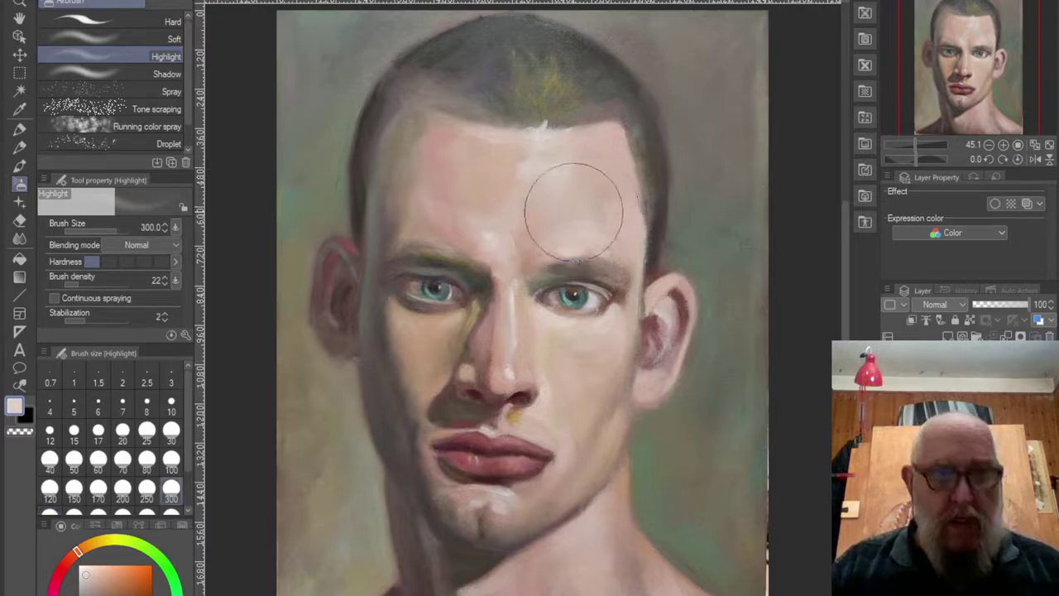
{"action": "key", "text": "bracketleft"}
{"action": "key", "text": "bracketleft"}
{"action": "key", "text": "bracketleft"}
{"action": "key", "text": "bracketleft"}
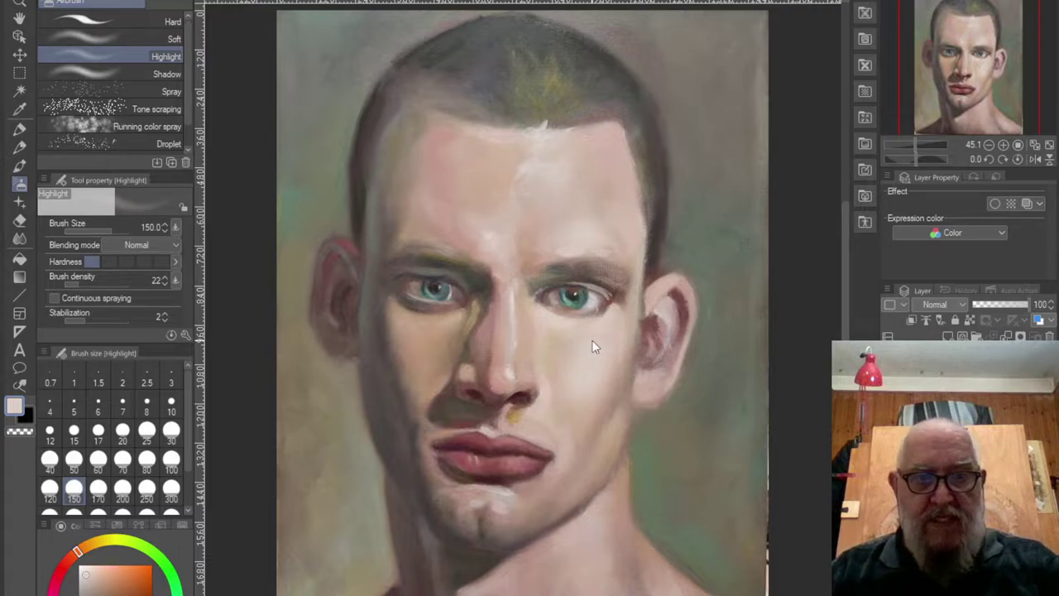
{"action": "key", "text": "ctrl+z"}
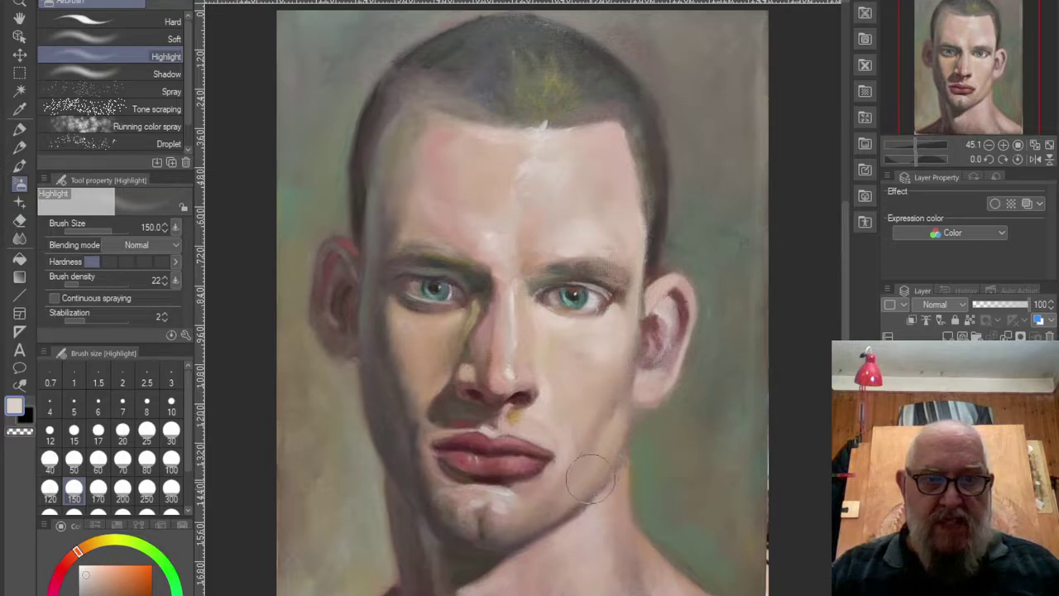
{"action": "left_click_drag", "start_coordinate": [595, 525], "coordinate": [592, 580]}
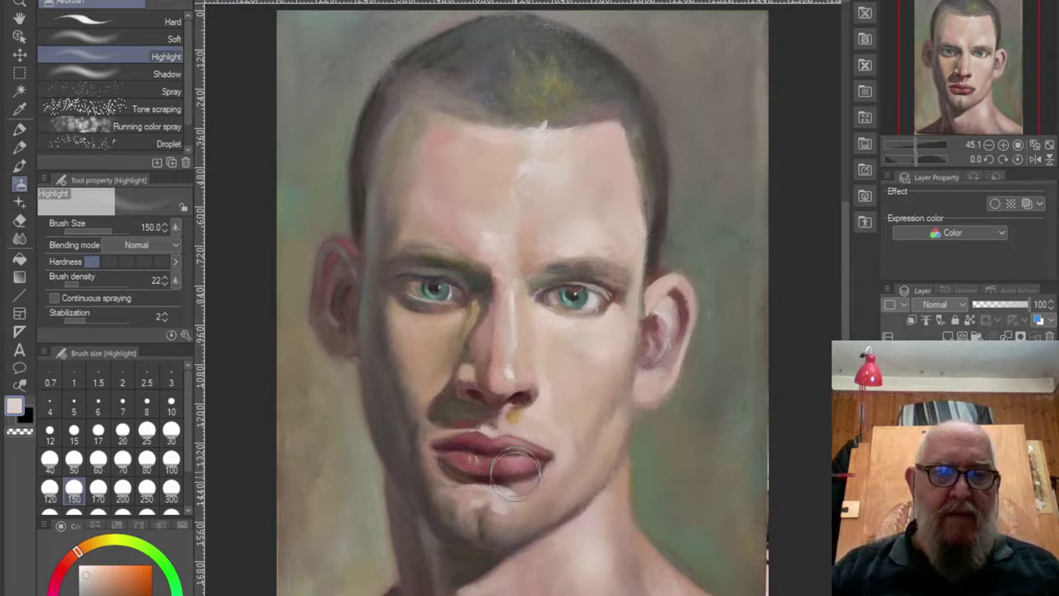
- Mute the red of the lips with a sampled shadow tone and reduce the Highlight airbrush size to 60
{"action": "left_click", "coordinate": [521, 413], "text": "alt"}
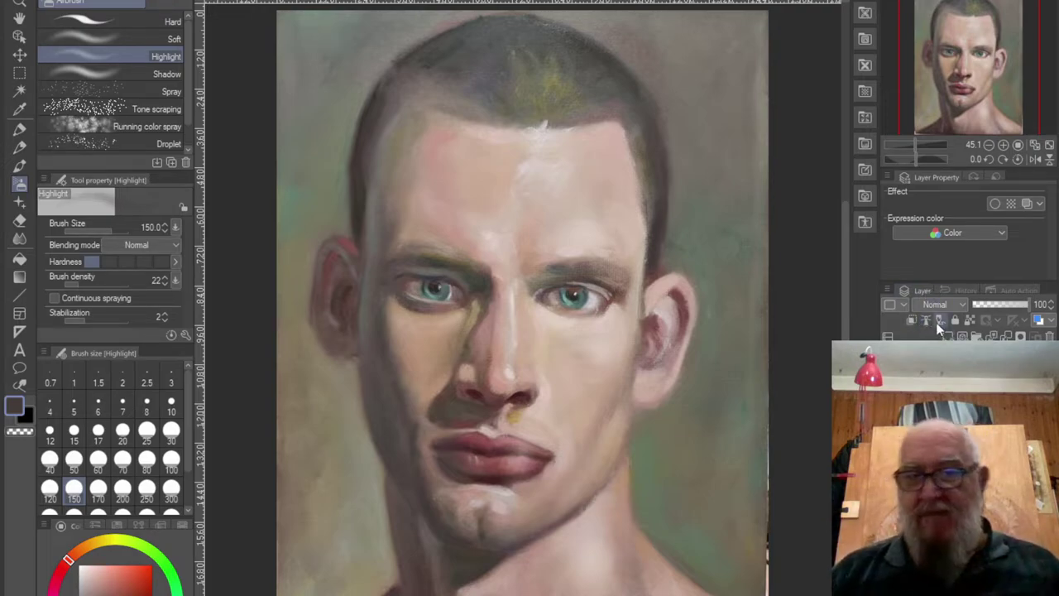
{"action": "key", "text": "bracketleft"}
{"action": "key", "text": "bracketleft"}
{"action": "key", "text": "bracketleft"}
{"action": "key", "text": "bracketleft"}
{"action": "key", "text": "bracketleft"}
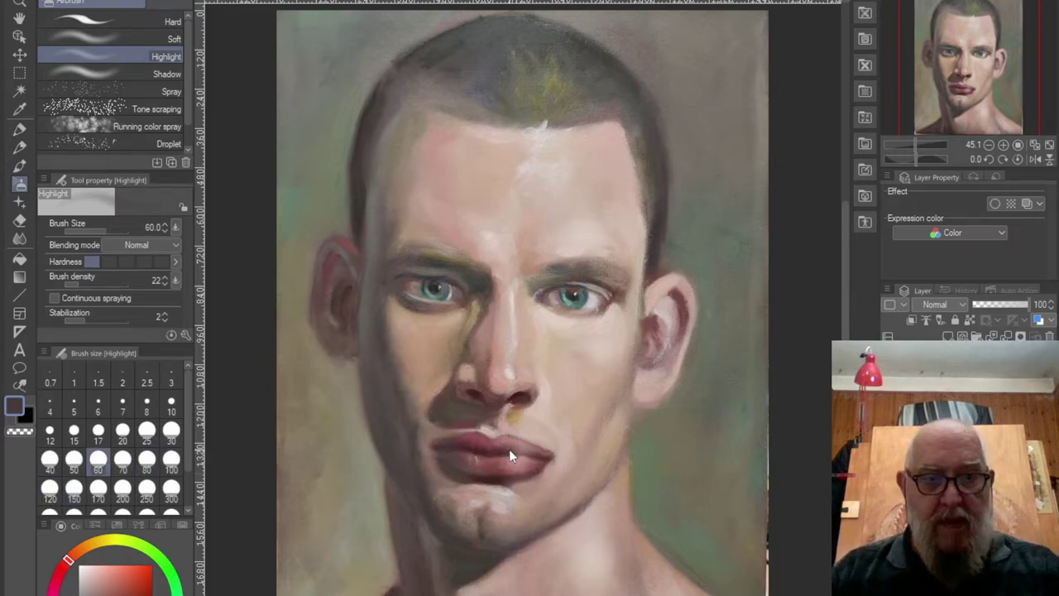
- Airbrush a dark red sampled from the upper lip over the lips' shadowed side, and a light chin tone over their lit side
{"action": "scroll", "coordinate": [509, 454], "scroll_direction": "up", "scroll_amount": 3}
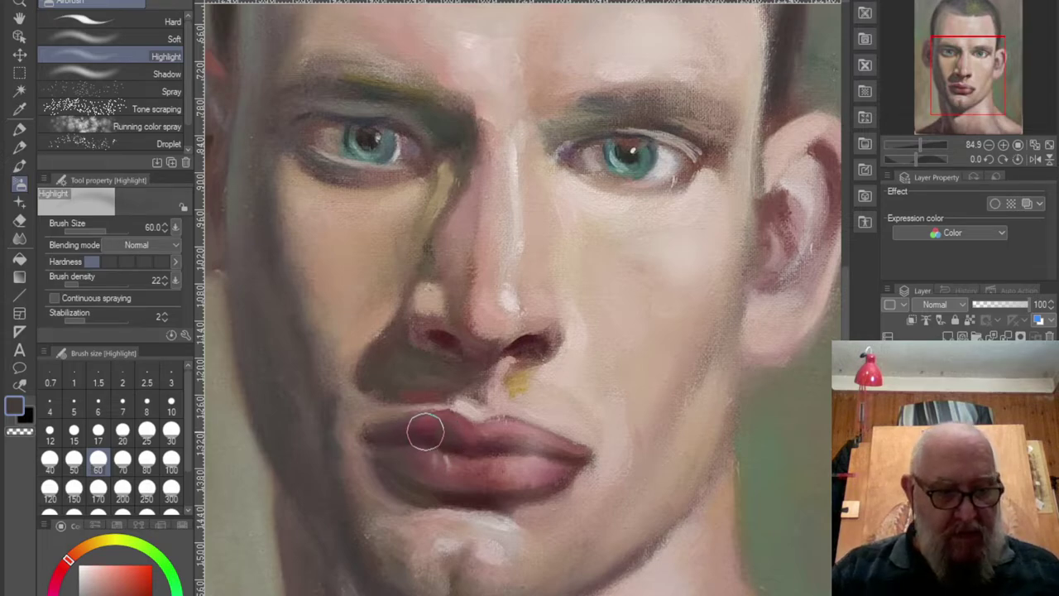
{"action": "key", "text": "alt"}
{"action": "left_click", "coordinate": [431, 429], "text": "alt"}
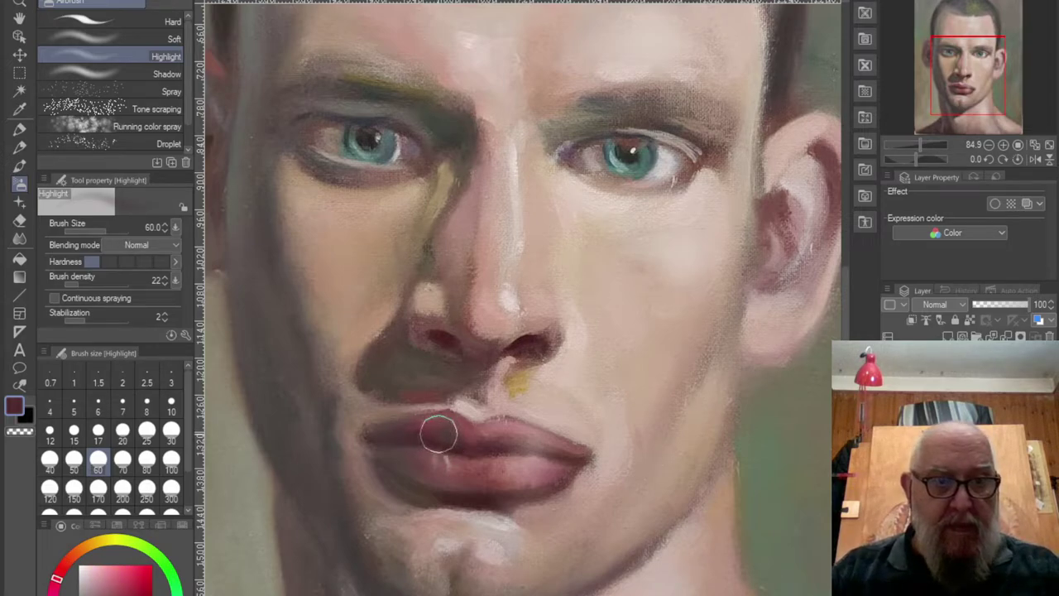
{"action": "mouse_move", "coordinate": [439, 433]}
{"action": "left_mouse_down"}
{"action": "mouse_move", "coordinate": [455, 439]}
{"action": "mouse_move", "coordinate": [439, 421]}
{"action": "mouse_move", "coordinate": [500, 441]}
{"action": "mouse_move", "coordinate": [422, 472]}
{"action": "left_mouse_up"}
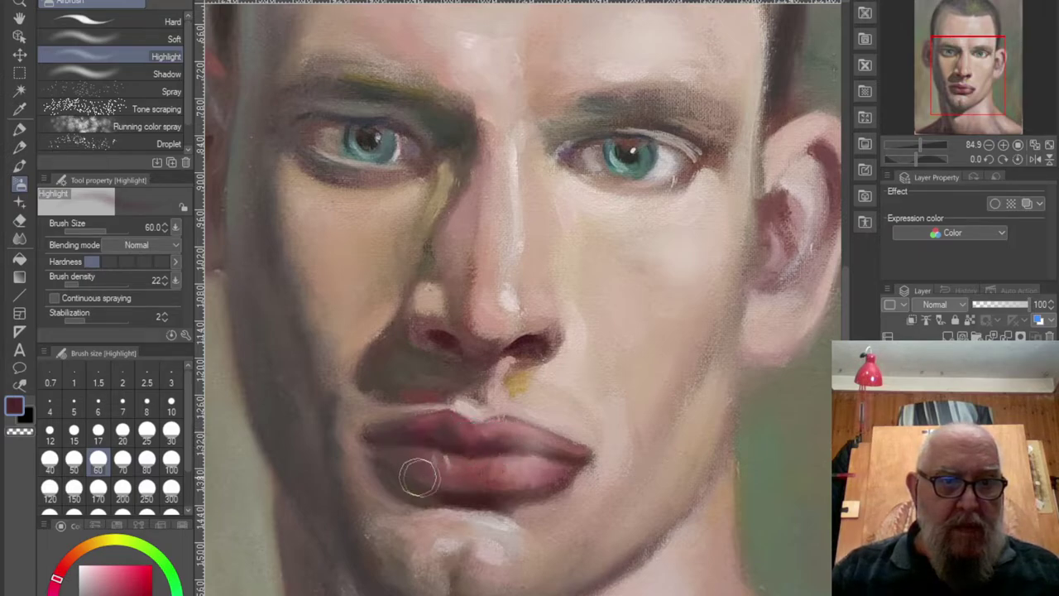
{"action": "mouse_move", "coordinate": [427, 488]}
{"action": "left_mouse_down"}
{"action": "mouse_move", "coordinate": [405, 451]}
{"action": "mouse_move", "coordinate": [430, 470]}
{"action": "mouse_move", "coordinate": [408, 476]}
{"action": "mouse_move", "coordinate": [463, 393]}
{"action": "mouse_move", "coordinate": [421, 433]}
{"action": "mouse_move", "coordinate": [430, 414]}
{"action": "mouse_move", "coordinate": [471, 434]}
{"action": "mouse_move", "coordinate": [432, 423]}
{"action": "mouse_move", "coordinate": [454, 422]}
{"action": "mouse_move", "coordinate": [450, 436]}
{"action": "mouse_move", "coordinate": [472, 453]}
{"action": "mouse_move", "coordinate": [553, 427]}
{"action": "mouse_move", "coordinate": [501, 450]}
{"action": "mouse_move", "coordinate": [560, 455]}
{"action": "mouse_move", "coordinate": [415, 450]}
{"action": "mouse_move", "coordinate": [408, 440]}
{"action": "mouse_move", "coordinate": [415, 478]}
{"action": "mouse_move", "coordinate": [409, 428]}
{"action": "mouse_move", "coordinate": [427, 415]}
{"action": "mouse_move", "coordinate": [459, 518]}
{"action": "mouse_move", "coordinate": [437, 428]}
{"action": "mouse_move", "coordinate": [430, 484]}
{"action": "mouse_move", "coordinate": [407, 491]}
{"action": "mouse_move", "coordinate": [388, 401]}
{"action": "mouse_move", "coordinate": [402, 384]}
{"action": "mouse_move", "coordinate": [425, 470]}
{"action": "mouse_move", "coordinate": [441, 468]}
{"action": "mouse_move", "coordinate": [492, 549]}
{"action": "mouse_move", "coordinate": [427, 440]}
{"action": "mouse_move", "coordinate": [535, 432]}
{"action": "mouse_move", "coordinate": [545, 456]}
{"action": "mouse_move", "coordinate": [529, 456]}
{"action": "mouse_move", "coordinate": [452, 543]}
{"action": "mouse_move", "coordinate": [456, 571]}
{"action": "mouse_move", "coordinate": [486, 552]}
{"action": "left_mouse_up"}
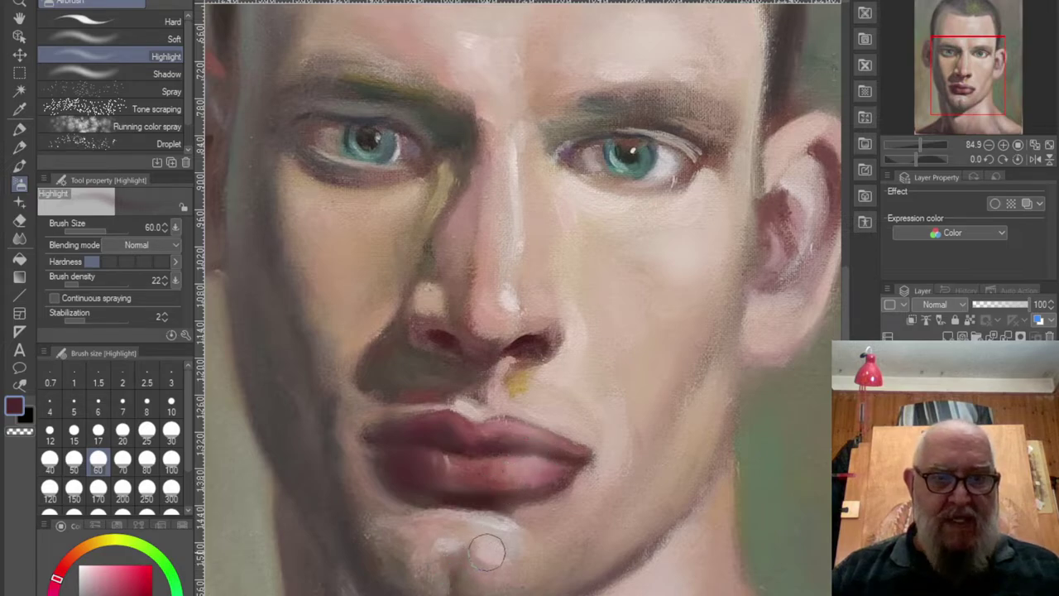
{"action": "left_click", "coordinate": [497, 547], "text": "alt"}
{"action": "mouse_move", "coordinate": [536, 486]}
{"action": "left_mouse_down"}
{"action": "mouse_move", "coordinate": [532, 435]}
{"action": "mouse_move", "coordinate": [517, 482]}
{"action": "mouse_move", "coordinate": [547, 436]}
{"action": "mouse_move", "coordinate": [535, 479]}
{"action": "mouse_move", "coordinate": [503, 474]}
{"action": "mouse_move", "coordinate": [518, 471]}
{"action": "mouse_move", "coordinate": [530, 435]}
{"action": "left_mouse_up"}
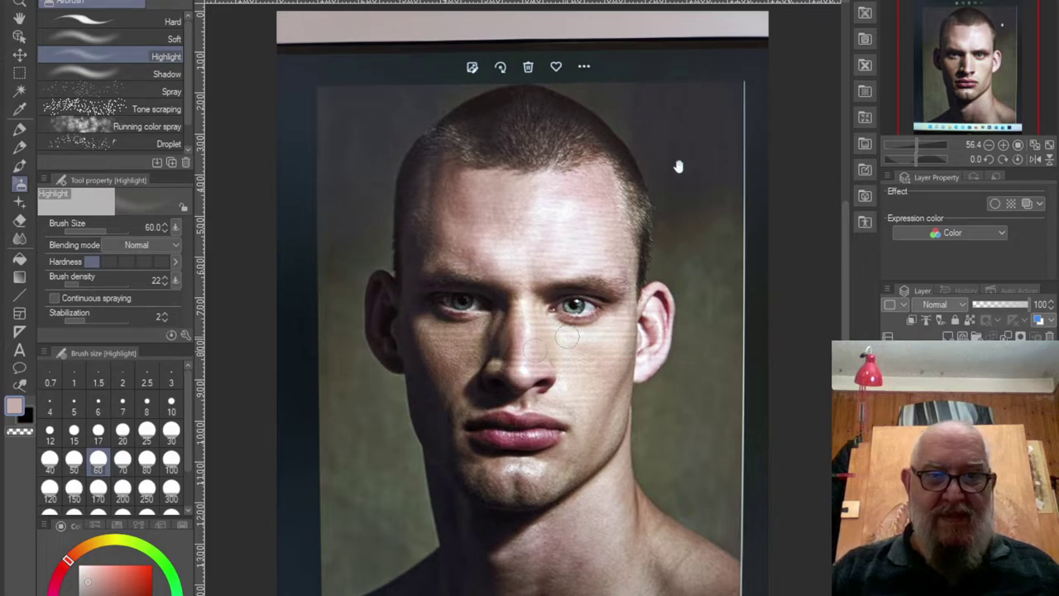
- Mark the shadowed cheek and jaw on the reference photo with a curved stroke, and undo it
{"action": "mouse_move", "coordinate": [472, 493]}
{"action": "left_mouse_down"}
{"action": "mouse_move", "coordinate": [434, 400]}
{"action": "mouse_move", "coordinate": [488, 500]}
{"action": "mouse_move", "coordinate": [546, 406]}
{"action": "mouse_move", "coordinate": [425, 400]}
{"action": "mouse_move", "coordinate": [481, 503]}
{"action": "mouse_move", "coordinate": [537, 411]}
{"action": "mouse_move", "coordinate": [419, 502]}
{"action": "left_mouse_up"}
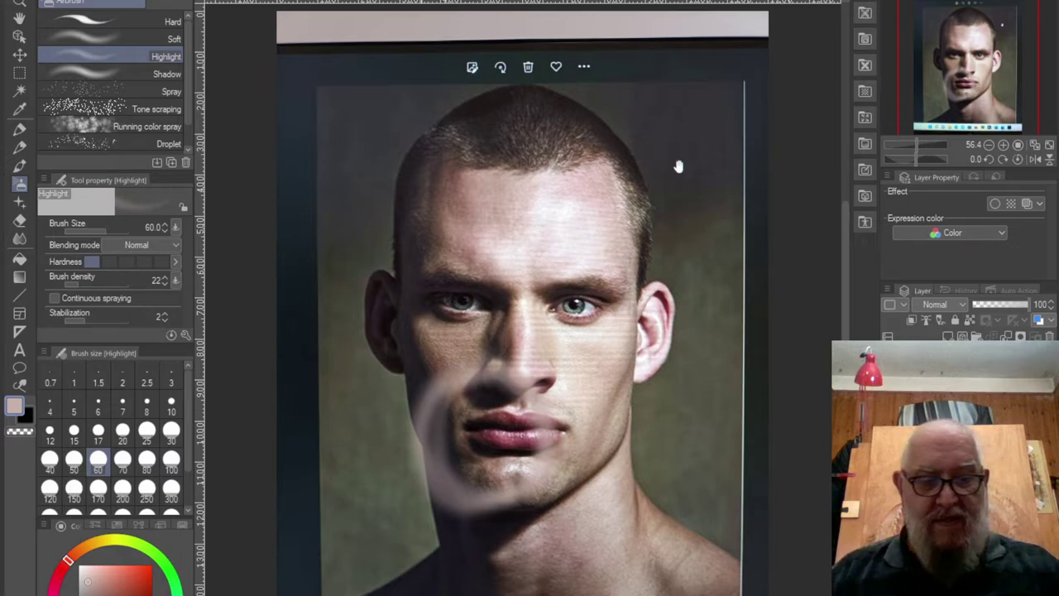
{"action": "key", "text": "ctrl+z"}
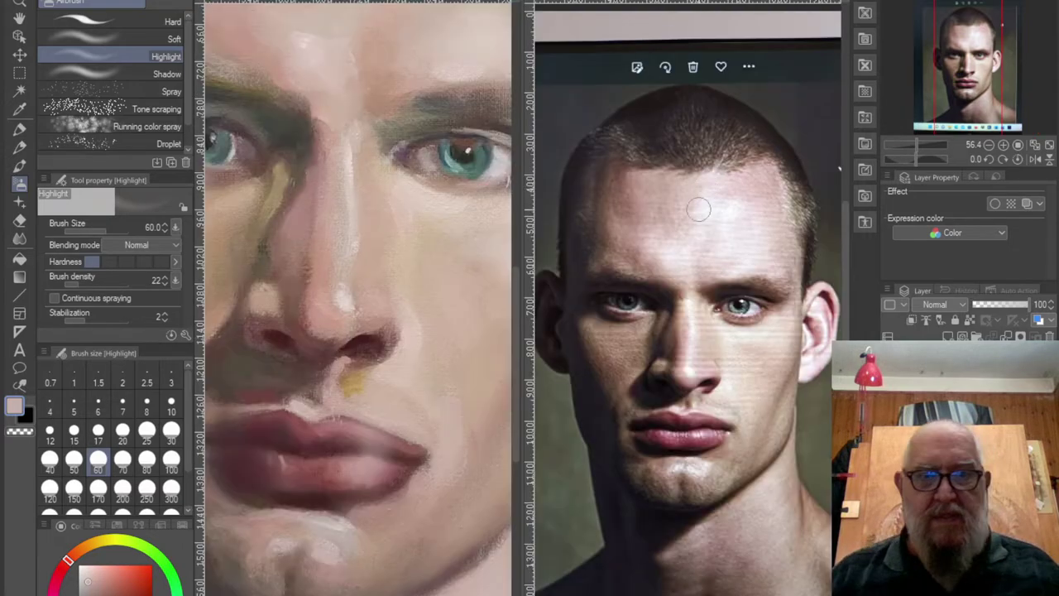
- Set the painting and reference photo side by side, giving the painting the wider pane and framing both faces for comparison
{"action": "scroll", "coordinate": [708, 259], "scroll_direction": "down", "scroll_amount": 5}
{"action": "scroll", "coordinate": [708, 259], "scroll_direction": "down", "scroll_amount": 3}
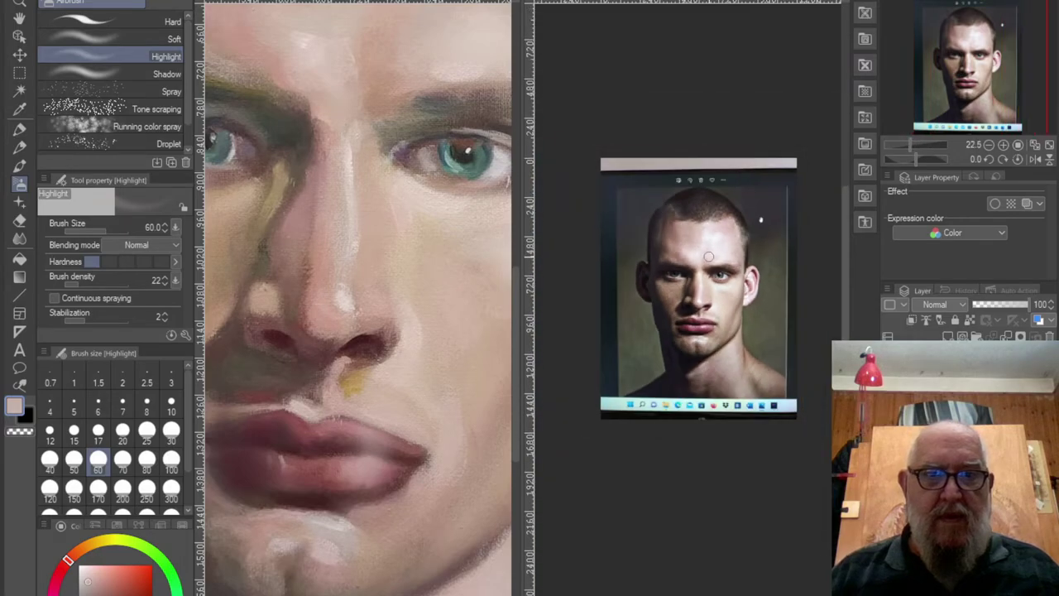
{"action": "scroll", "coordinate": [708, 257], "scroll_direction": "down", "scroll_amount": 2}
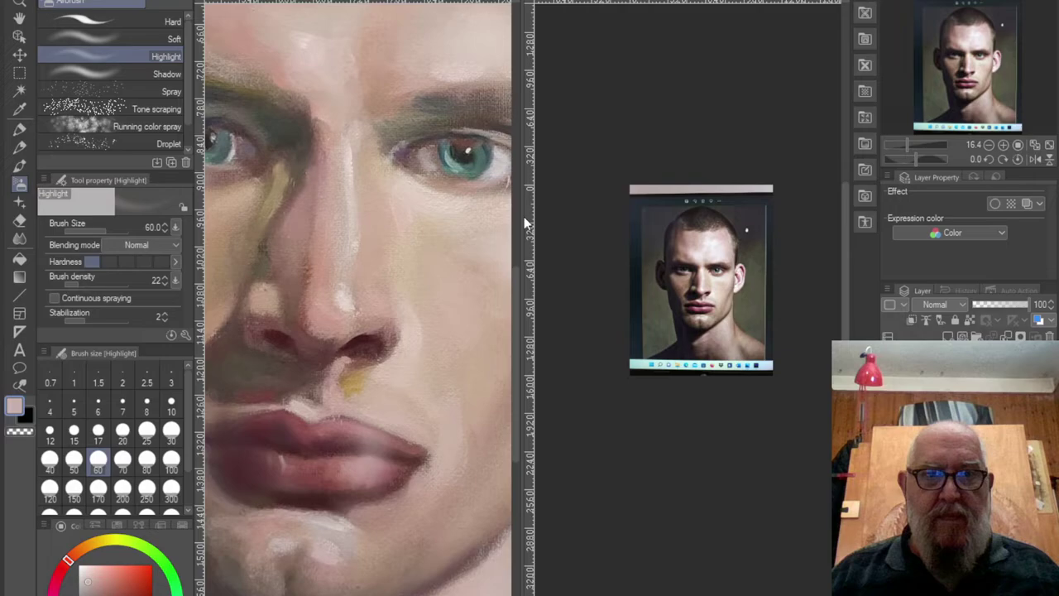
{"action": "left_click_drag", "start_coordinate": [521, 217], "coordinate": [703, 231]}
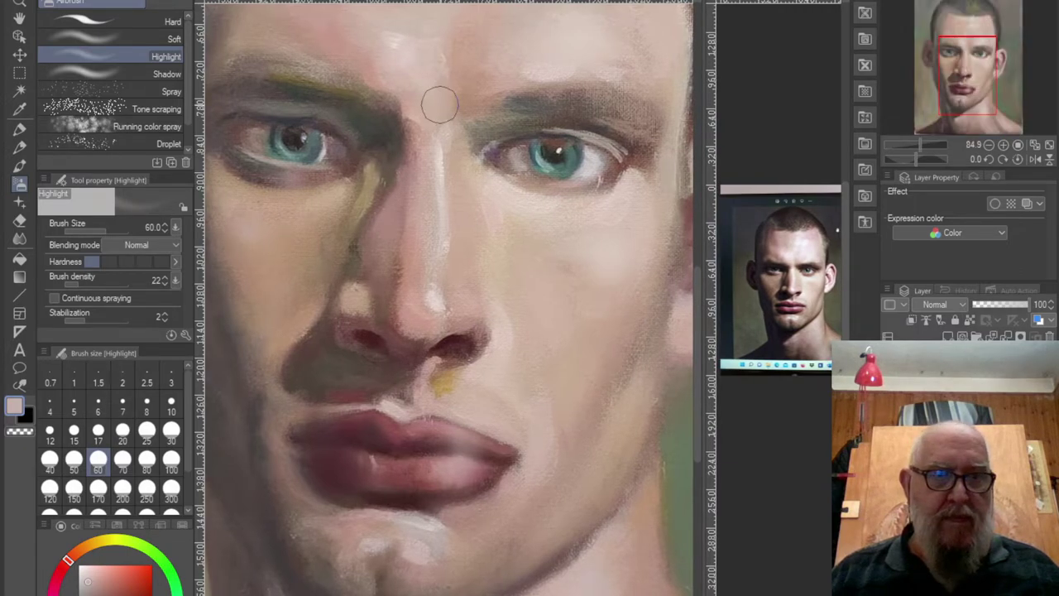
{"action": "scroll", "coordinate": [440, 105], "scroll_direction": "down", "scroll_amount": 4}
{"action": "scroll", "coordinate": [438, 105], "scroll_direction": "down", "scroll_amount": 1}
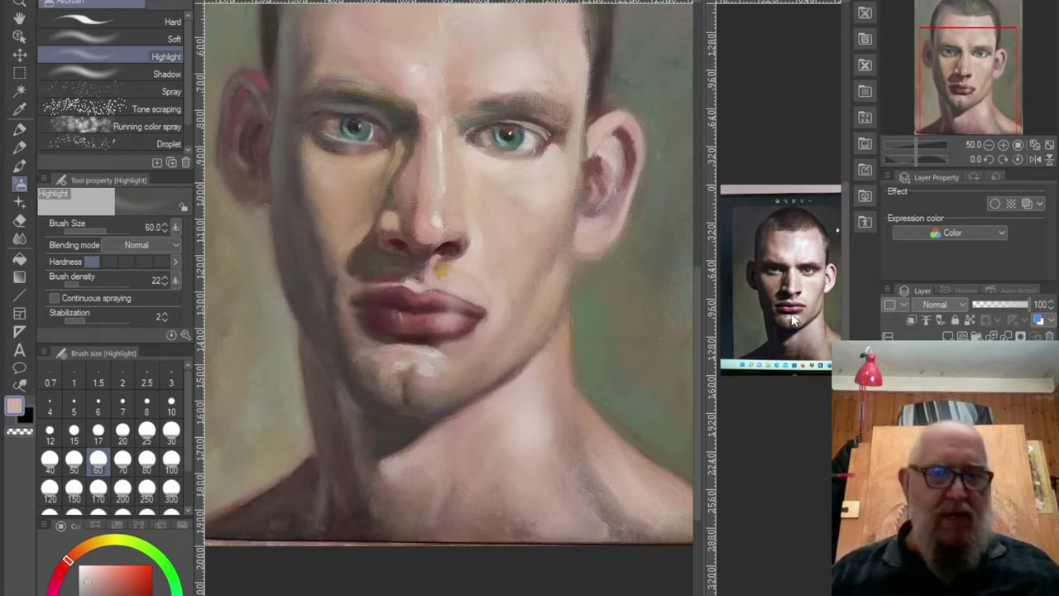
{"action": "scroll", "coordinate": [793, 318], "scroll_direction": "up", "scroll_amount": 3}
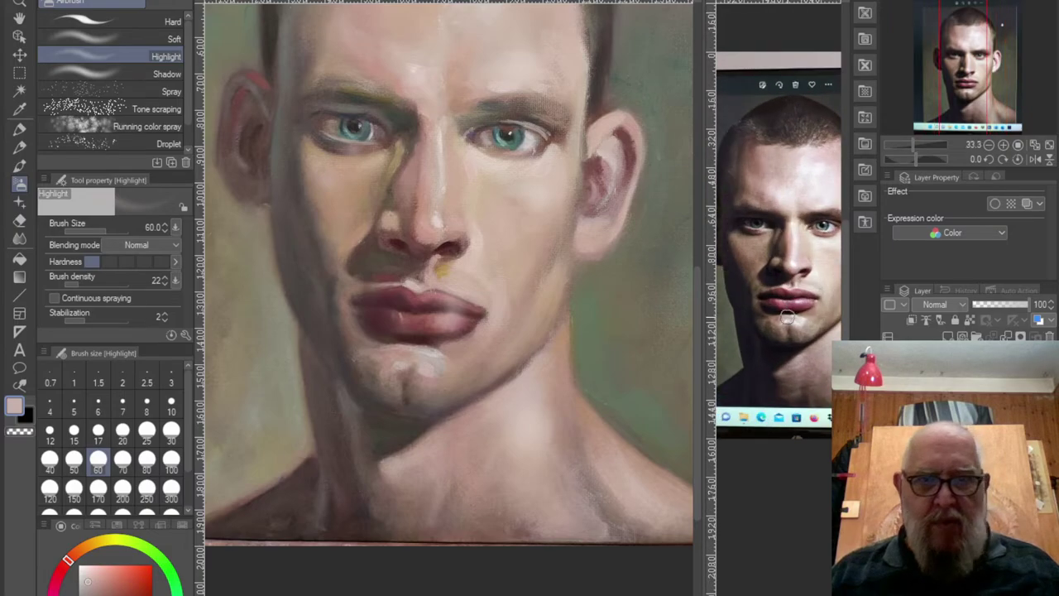
{"action": "scroll", "coordinate": [787, 316], "scroll_direction": "up", "scroll_amount": 1}
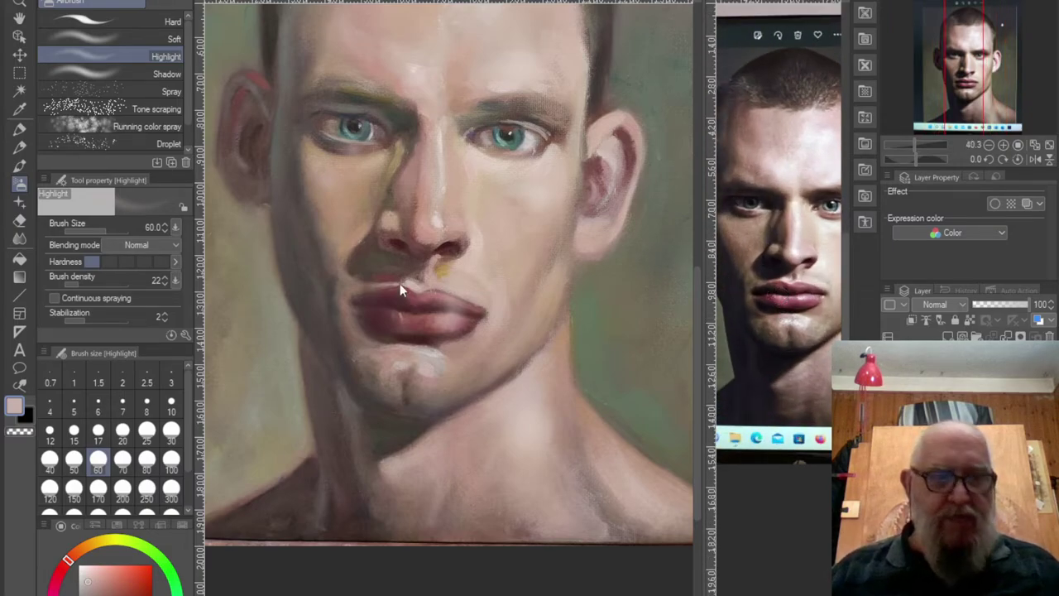
- Darken the mouth corner and lower lip edge on the shadowed side with the Darker pencil at size 25, using a sampled dark red
{"action": "left_click", "coordinate": [20, 147]}
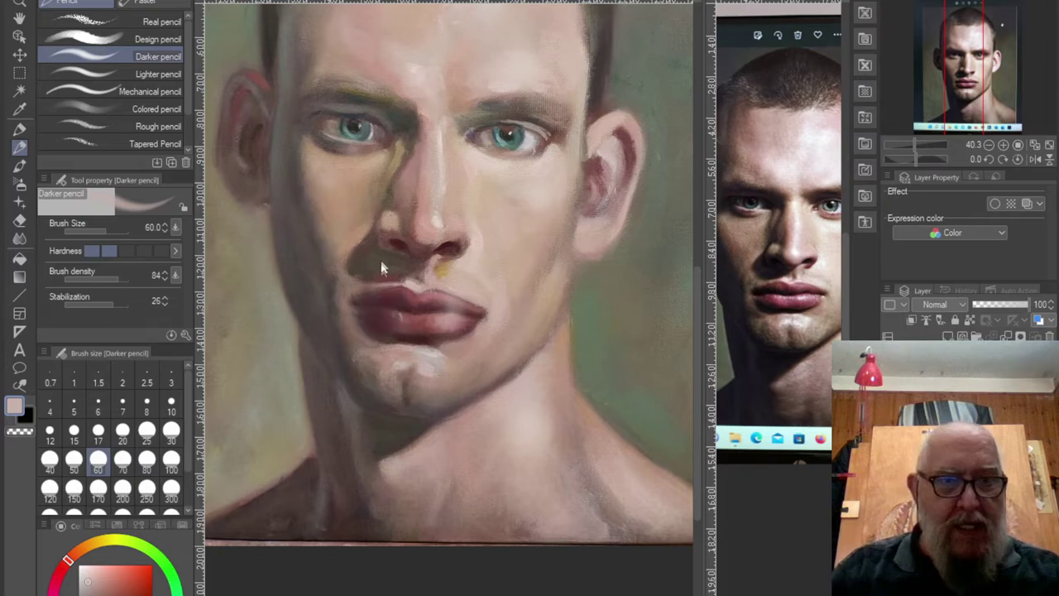
{"action": "left_click", "coordinate": [408, 256], "text": "alt"}
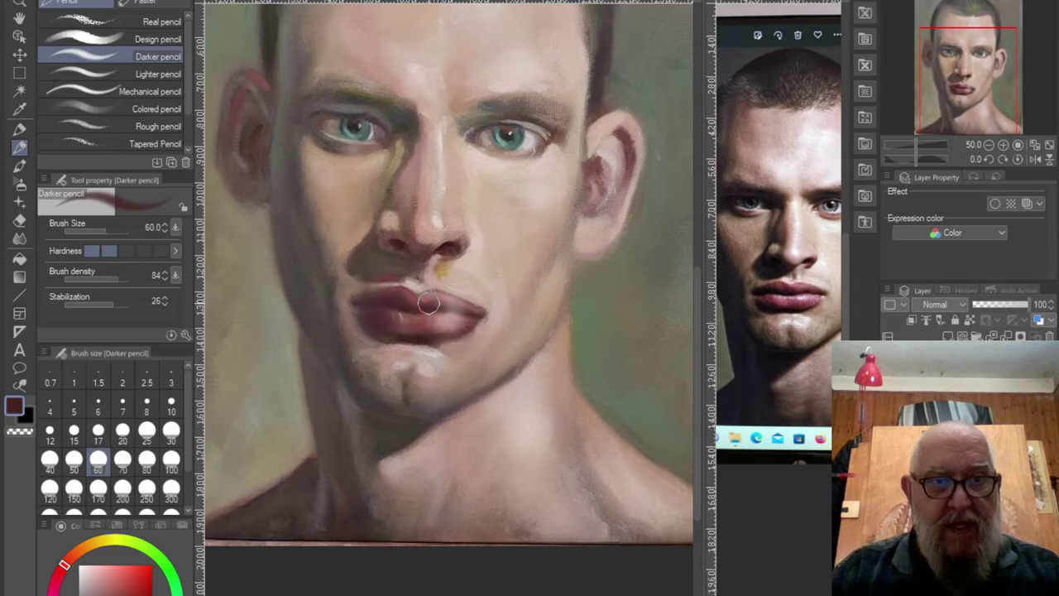
{"action": "scroll", "coordinate": [432, 340], "scroll_direction": "up", "scroll_amount": 4}
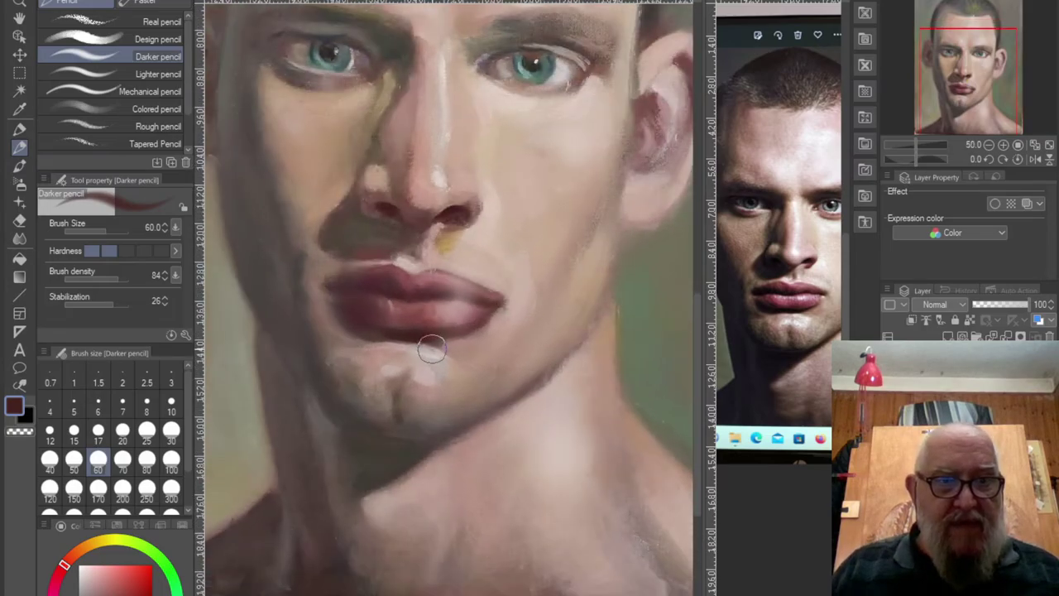
{"action": "scroll", "coordinate": [434, 351], "scroll_direction": "up", "scroll_amount": 2}
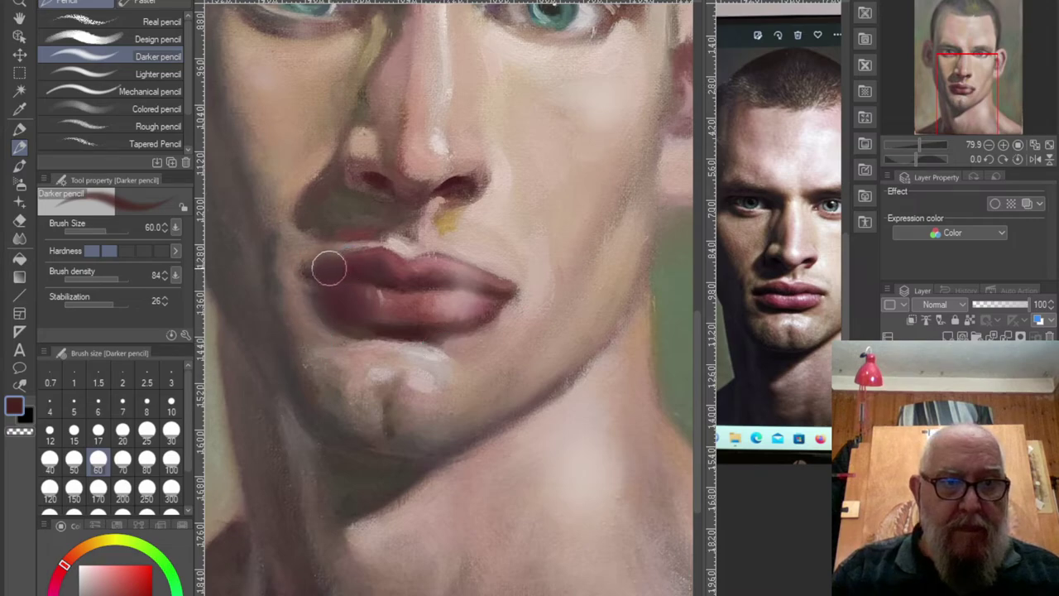
{"action": "key", "text": "bracketleft"}
{"action": "key", "text": "bracketleft"}
{"action": "key", "text": "bracketleft"}
{"action": "key", "text": "bracketleft"}
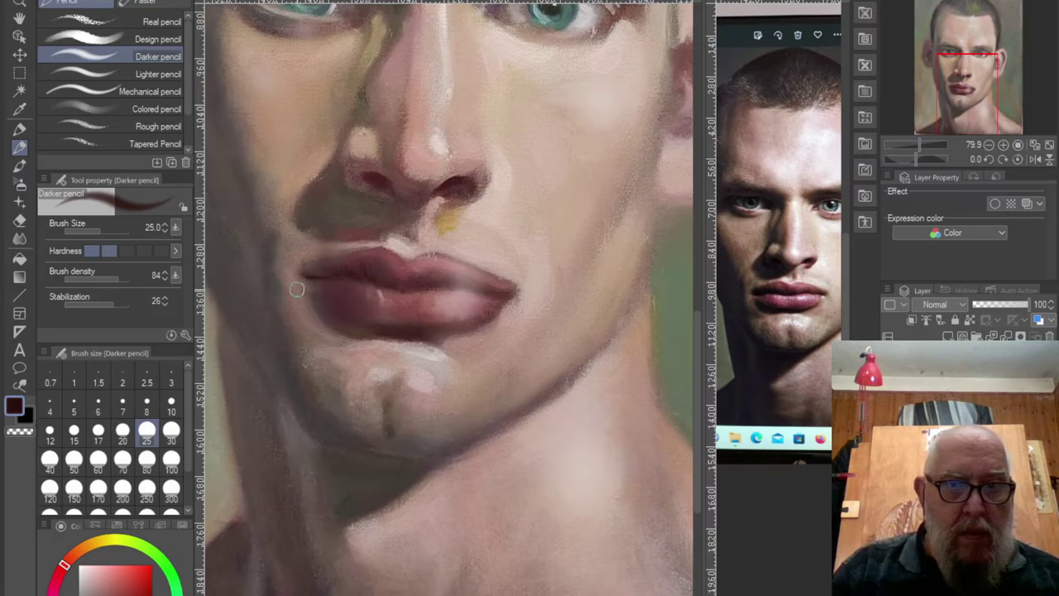
{"action": "mouse_move", "coordinate": [328, 311]}
{"action": "left_mouse_down"}
{"action": "mouse_move", "coordinate": [355, 327]}
{"action": "mouse_move", "coordinate": [319, 306]}
{"action": "left_mouse_up"}
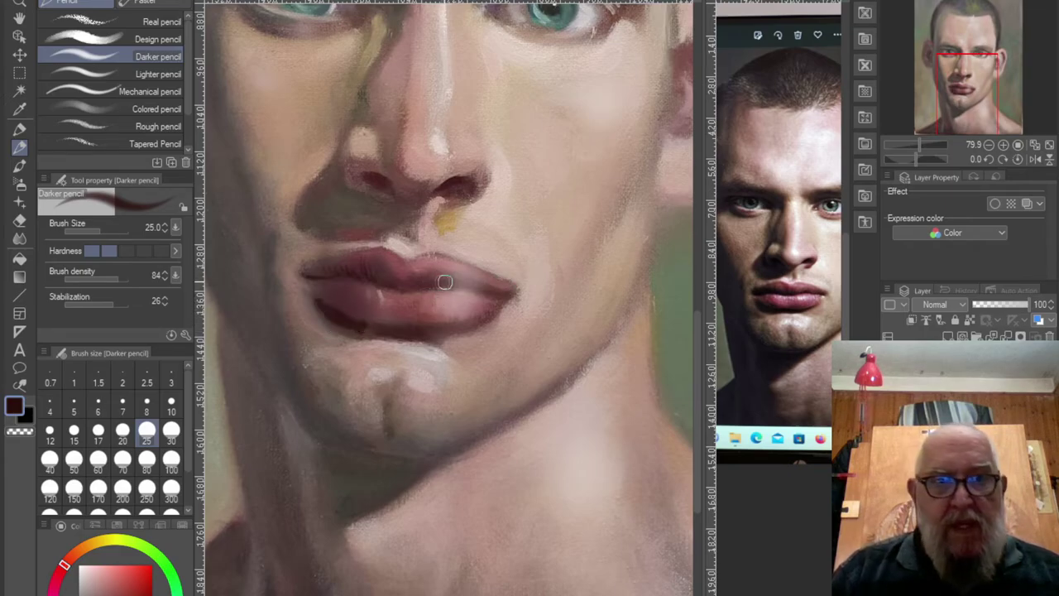
- Darken the parting line between the lips toward the lit corner of the mouth with the Darker pencil
{"action": "left_click_drag", "start_coordinate": [502, 294], "coordinate": [451, 285]}
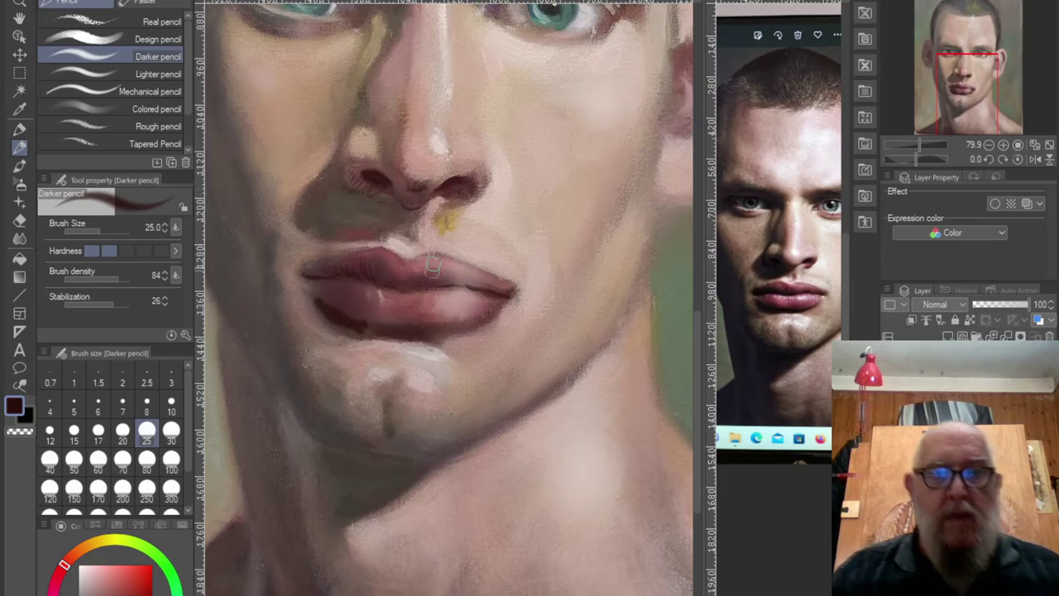
{"action": "scroll", "coordinate": [427, 259], "scroll_direction": "down", "scroll_amount": 5}
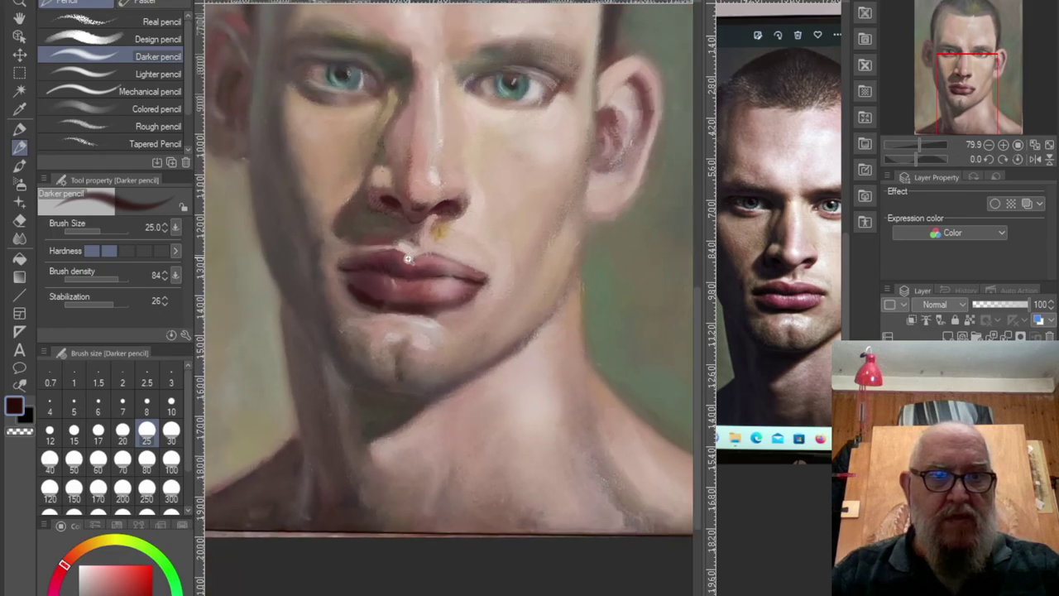
{"action": "scroll", "coordinate": [408, 259], "scroll_direction": "down", "scroll_amount": 3}
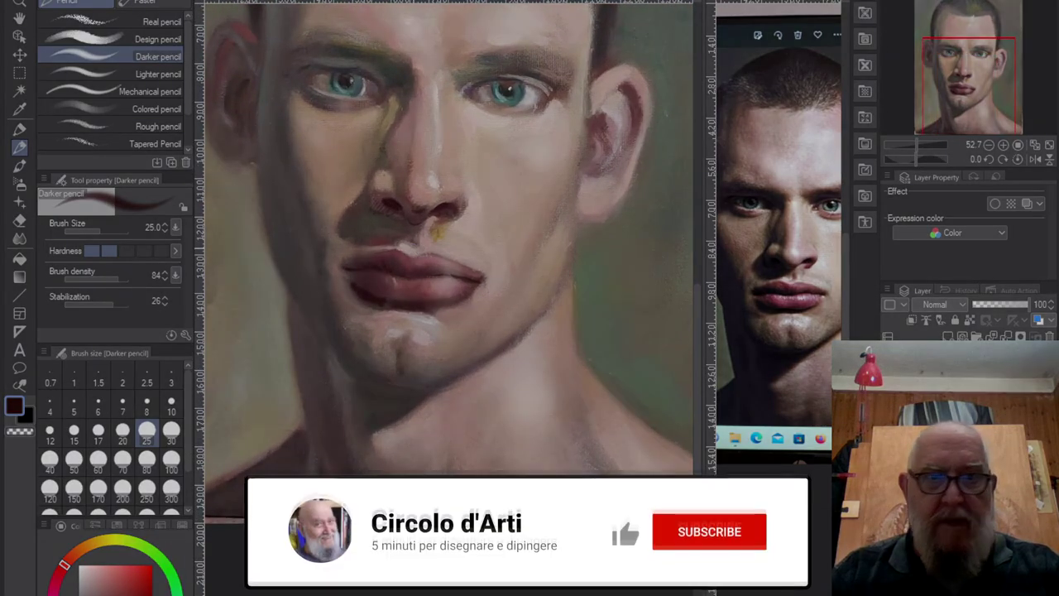